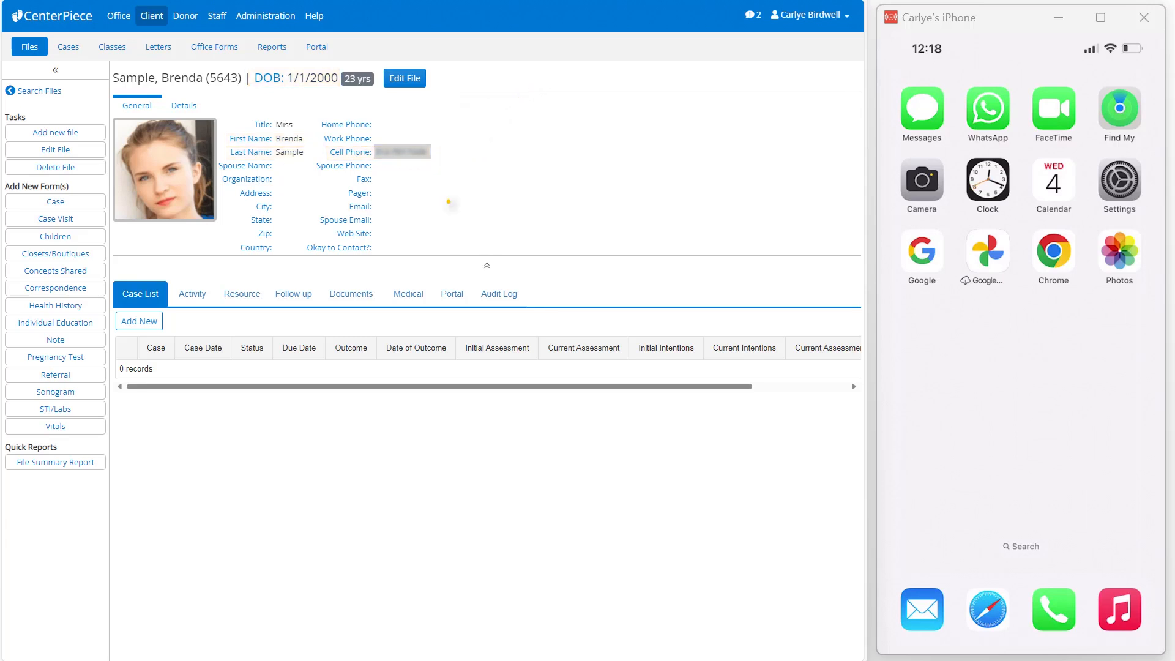
- Start a new portal message from the open client file
click(453, 295)
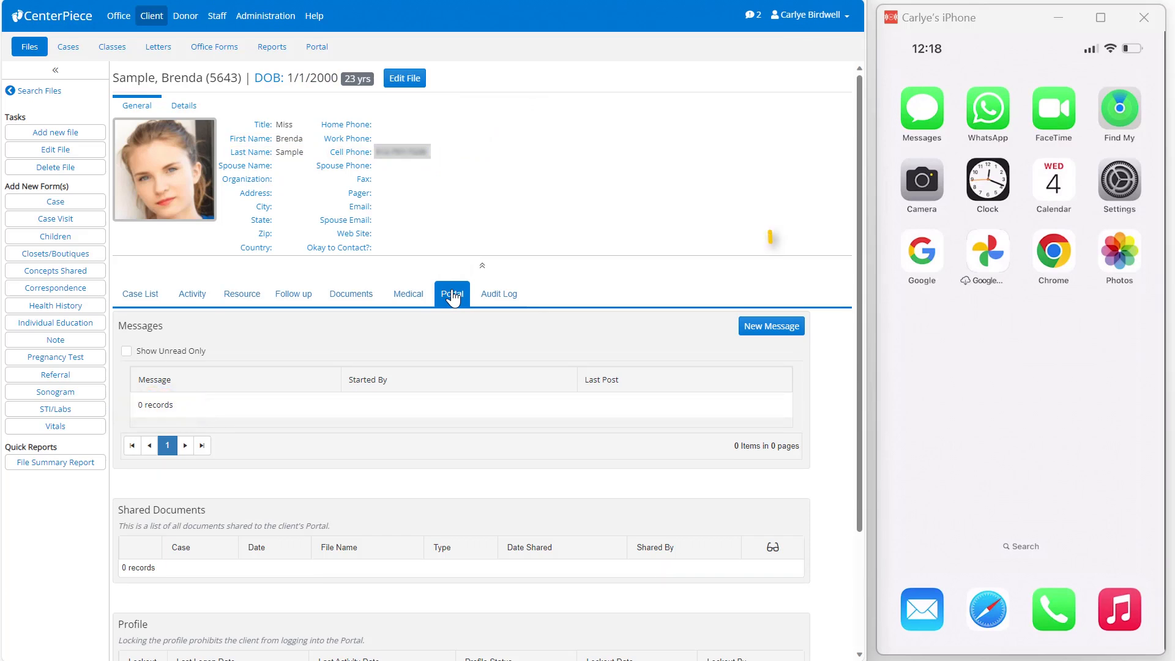
click(782, 334)
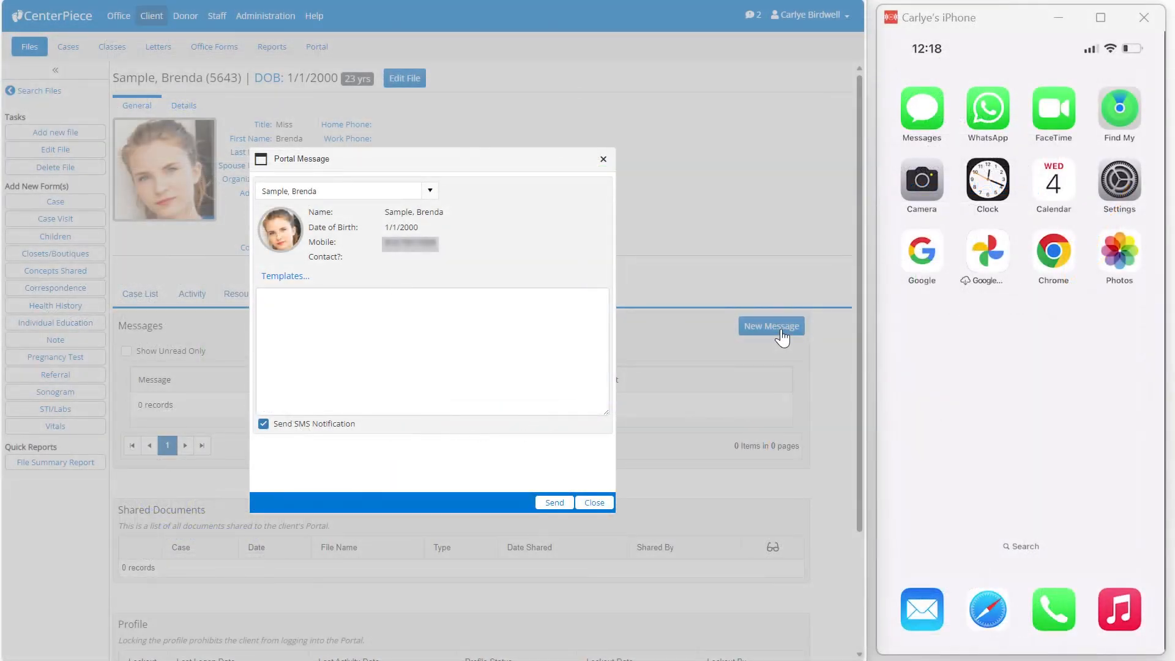
click(497, 358)
text(test)
key(BackSpace)
key(BackSpace)
key(BackSpace)
key(BackSpace)
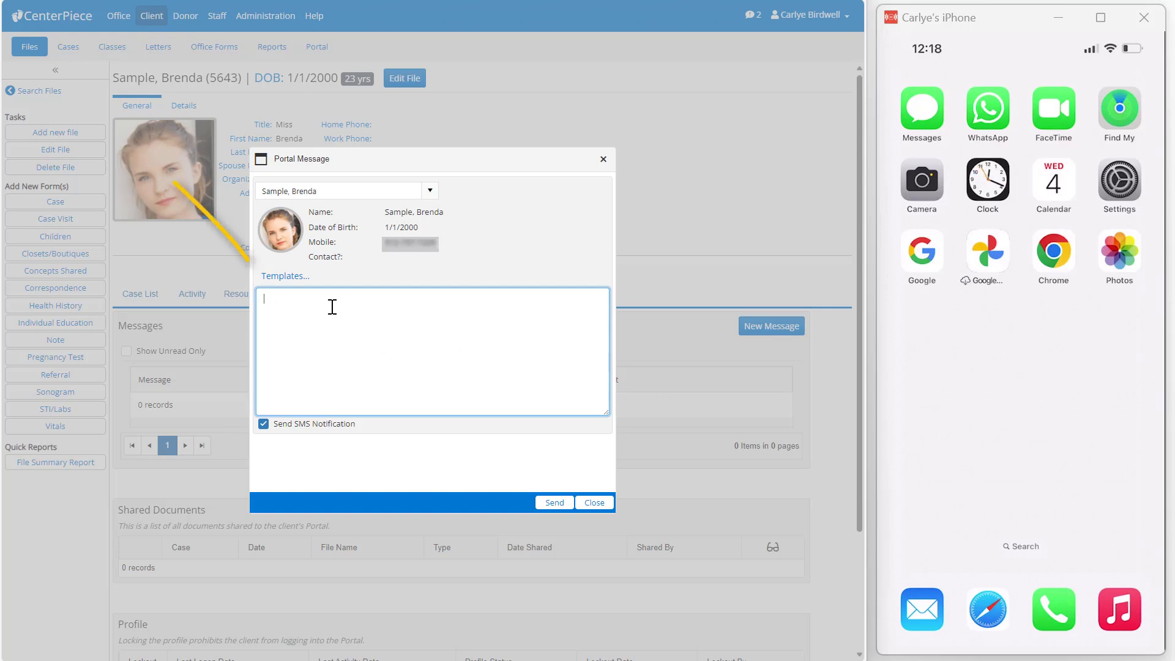
- Fill the message with the "MEDICAL-STI Chlamydia Result Positive" template and send it with SMS notification enabled
click(295, 277)
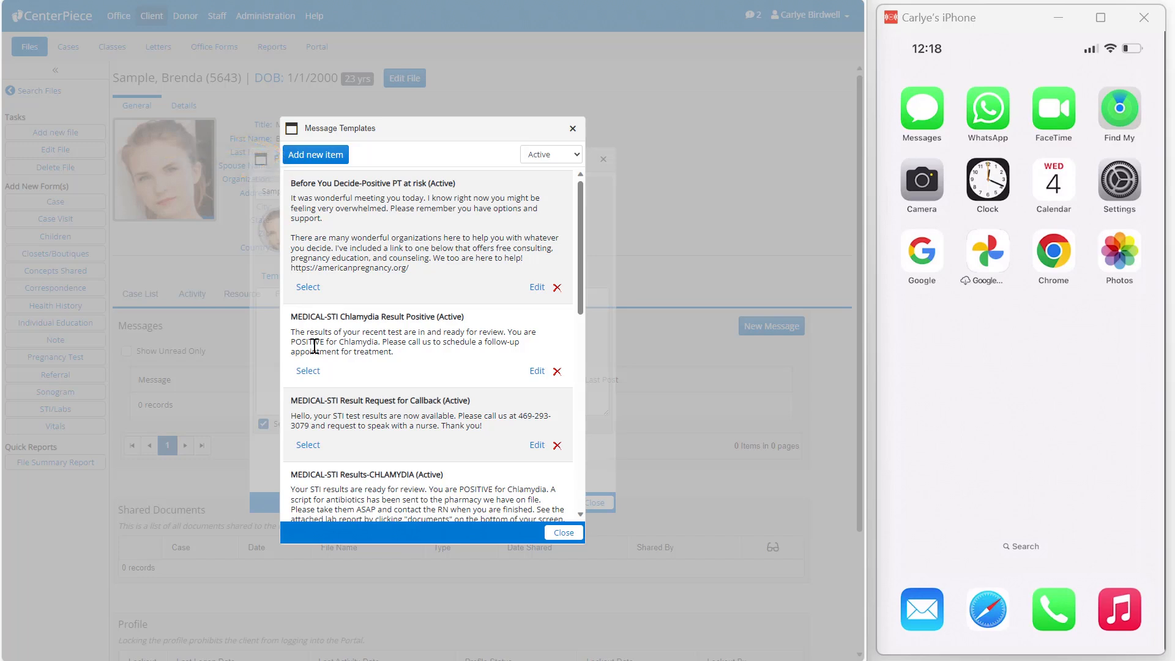
click(313, 371)
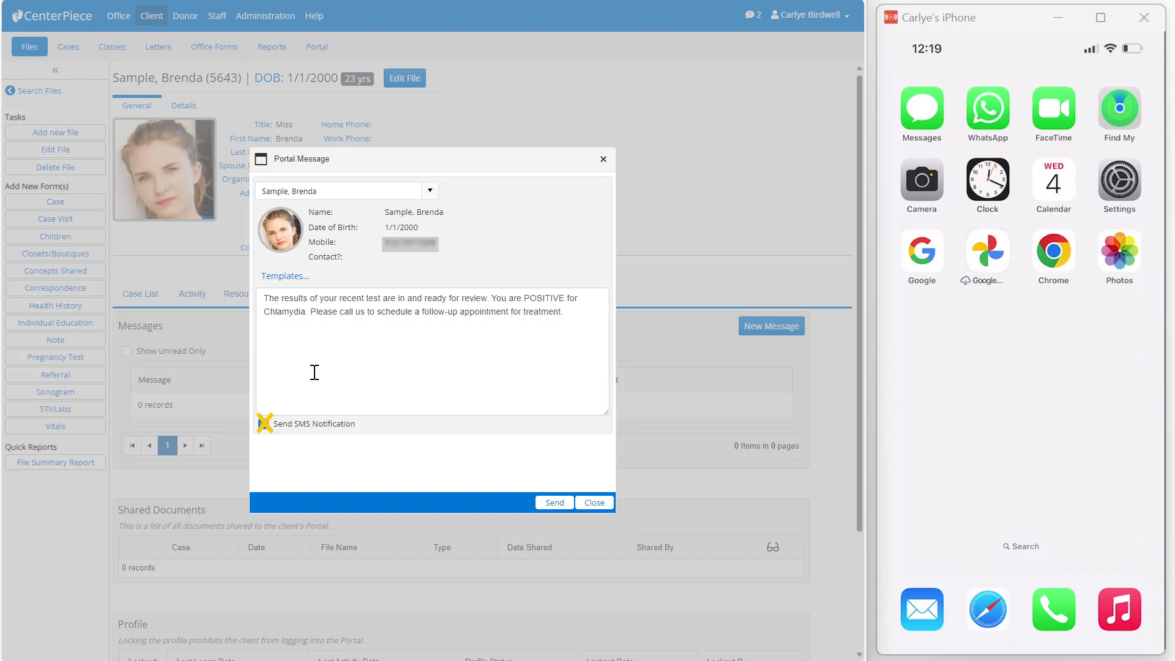
click(539, 503)
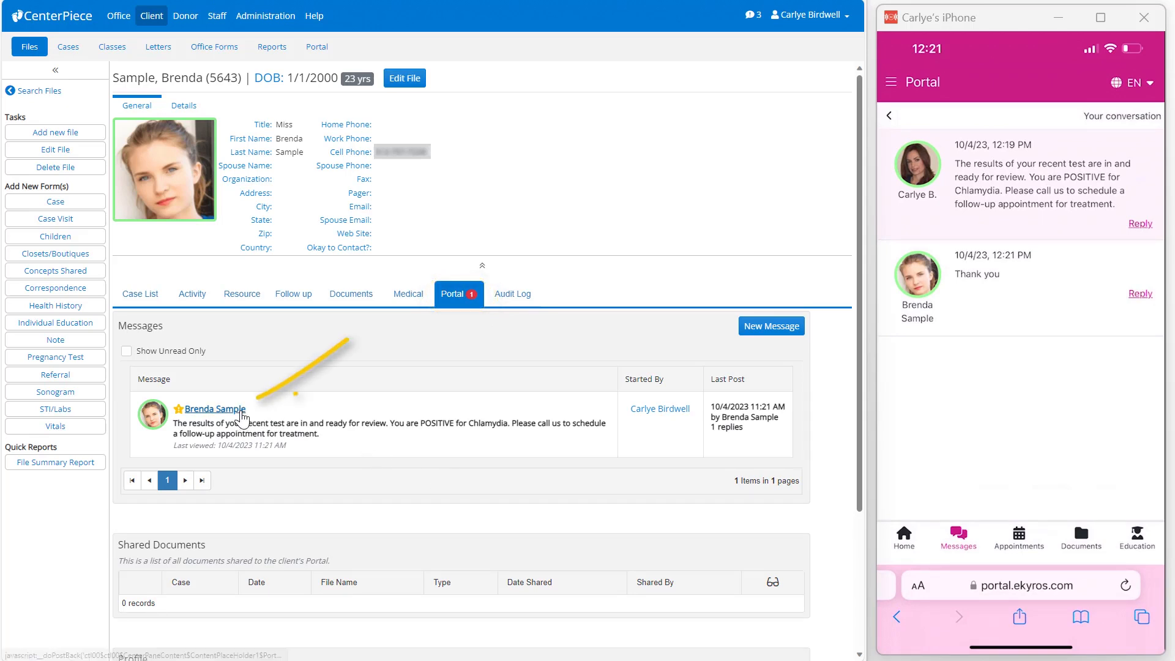
- Reply to the client's "Thank you" post with "You can request an appointment from the portal!" and return to the message list
click(215, 408)
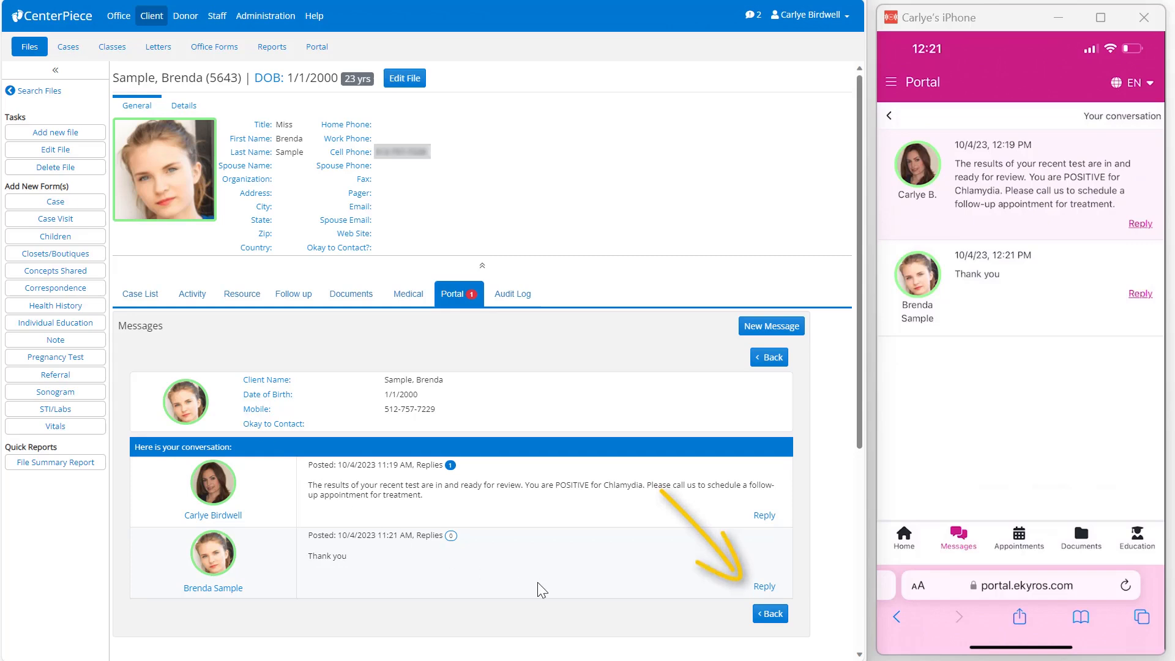
click(765, 586)
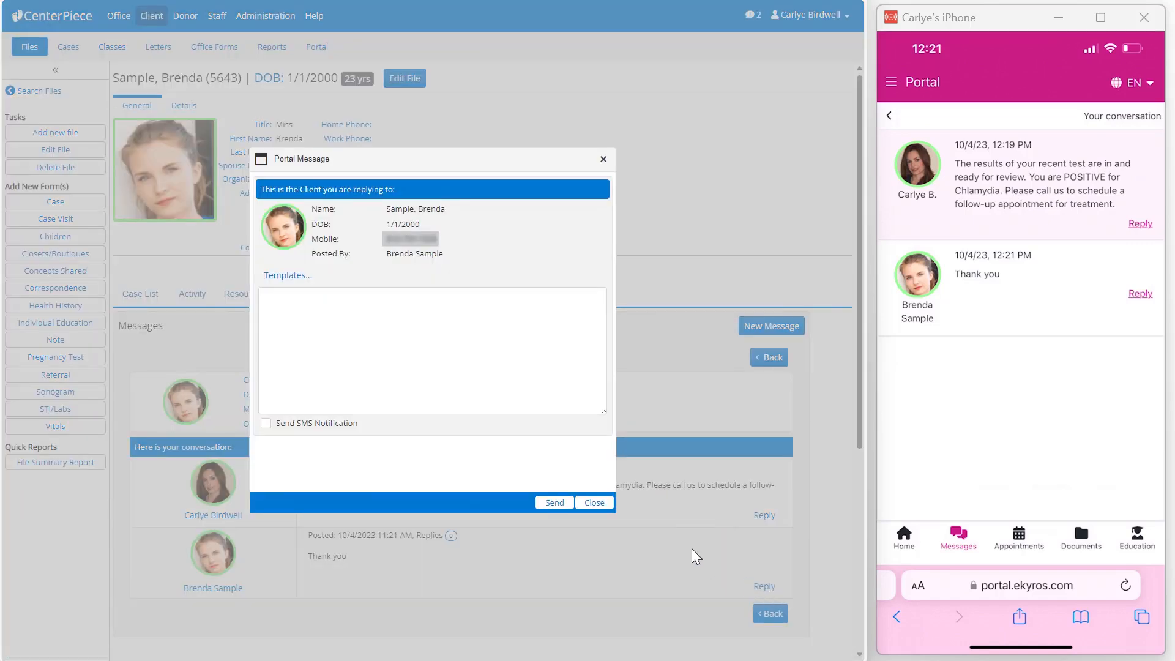
click(499, 366)
text(You can reques)
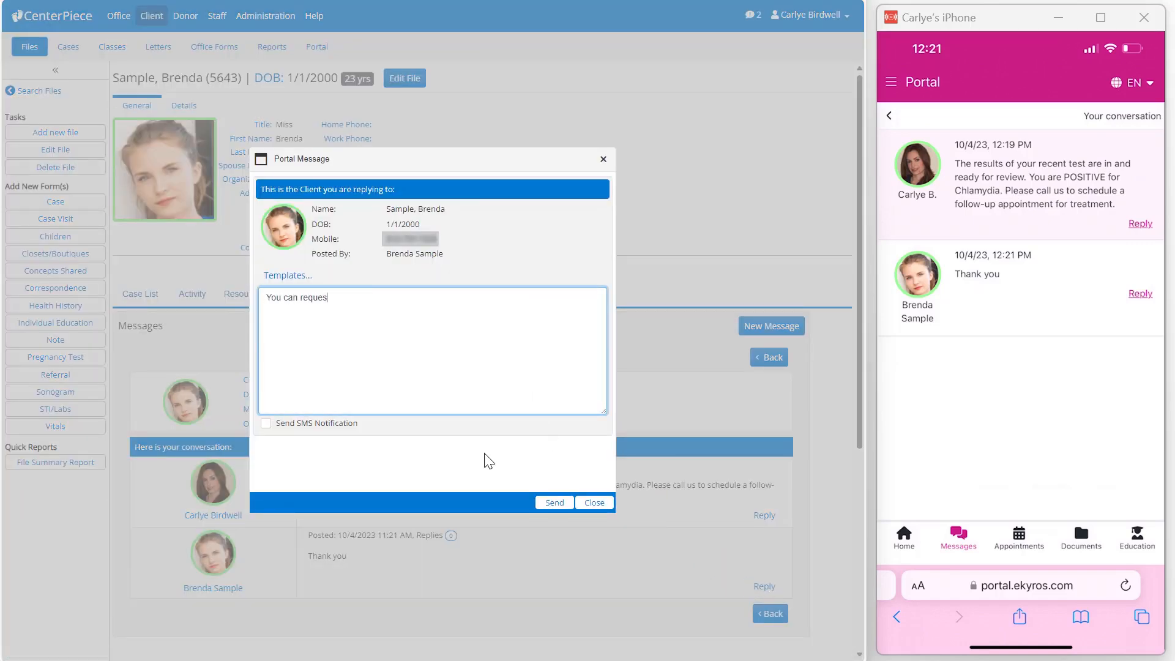
text(t an appointment from the portal!)
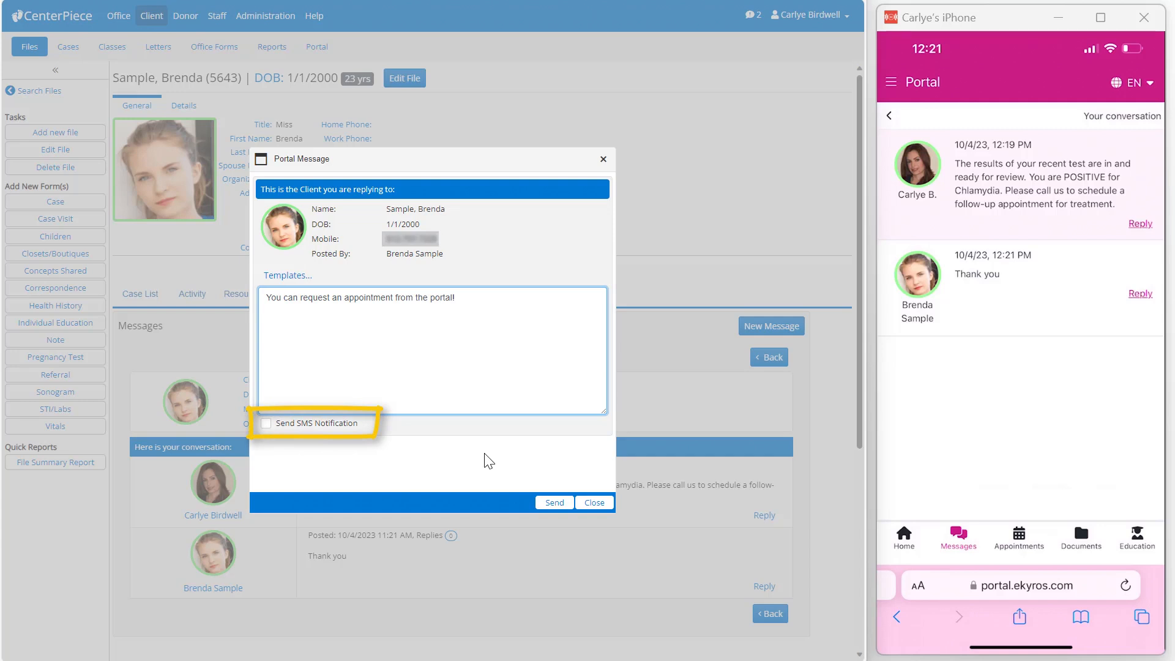
click(552, 503)
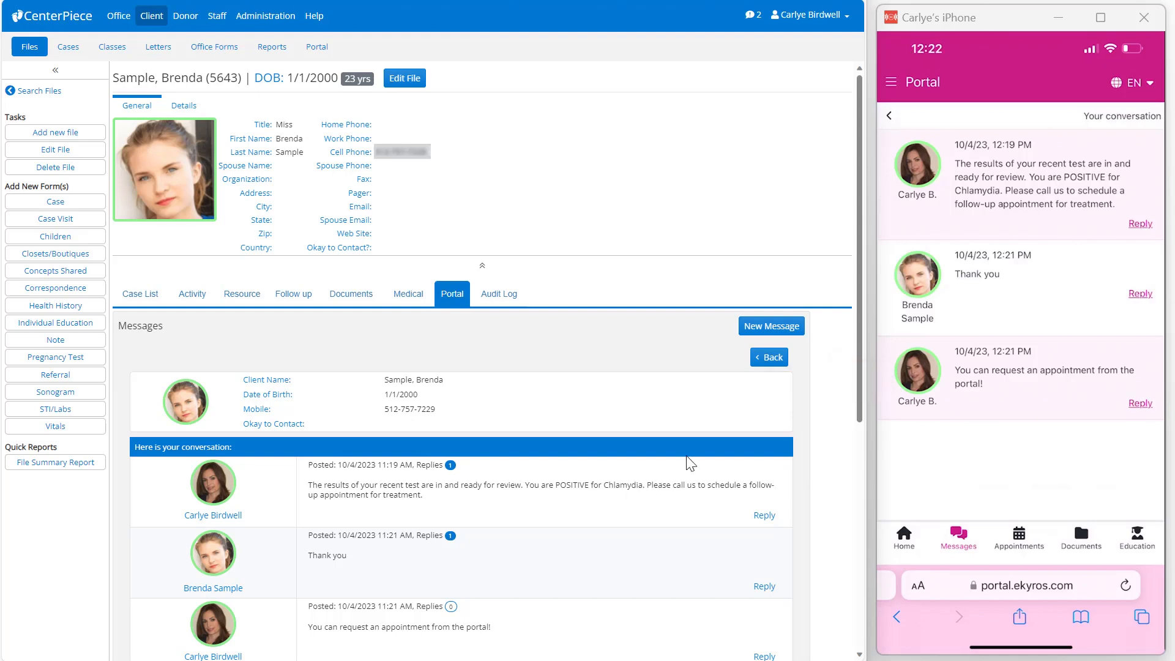
click(772, 359)
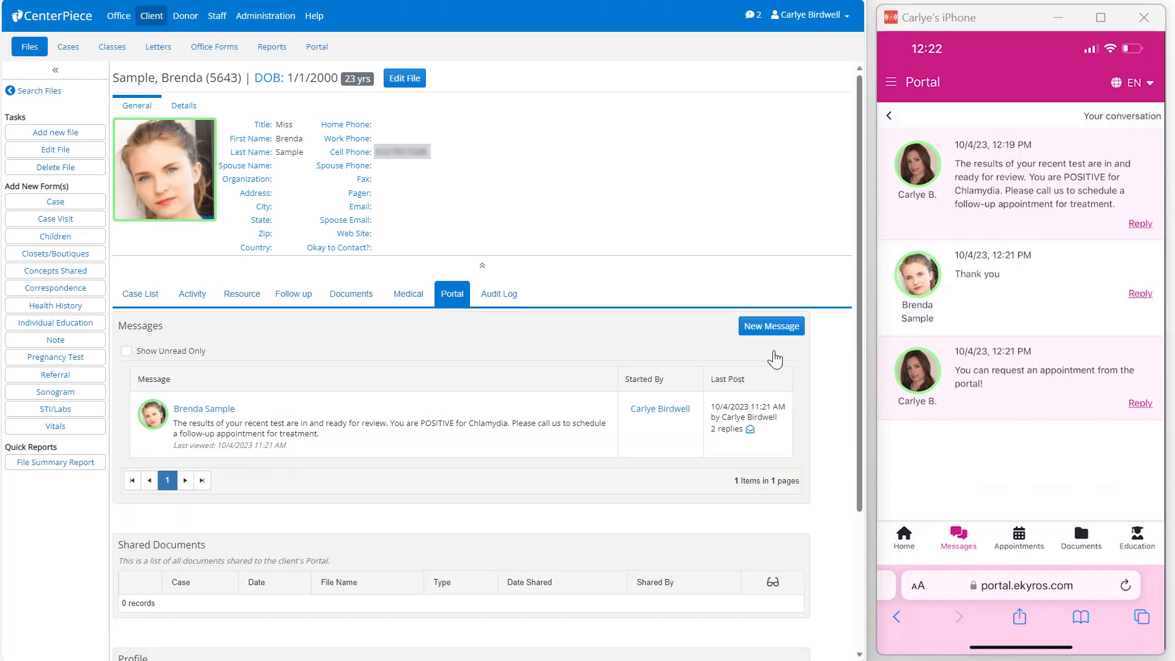
- Answer as the client in the phone's portal conversation with "Good to know!"
text(Good to kno)
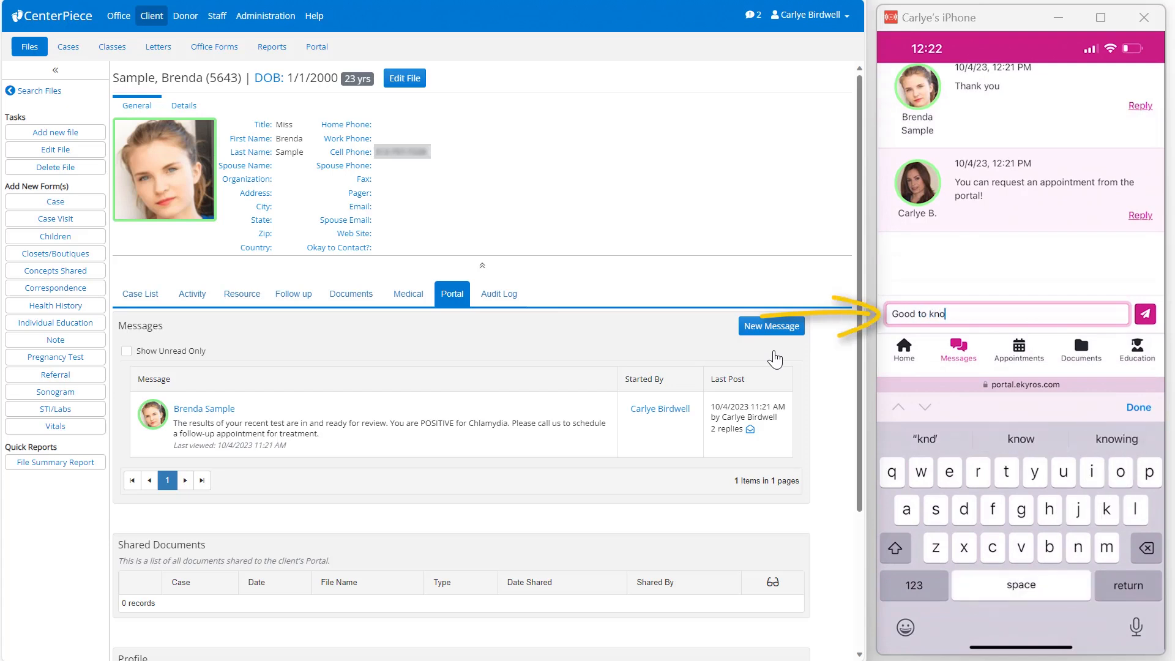
text(w!)
key(Return)
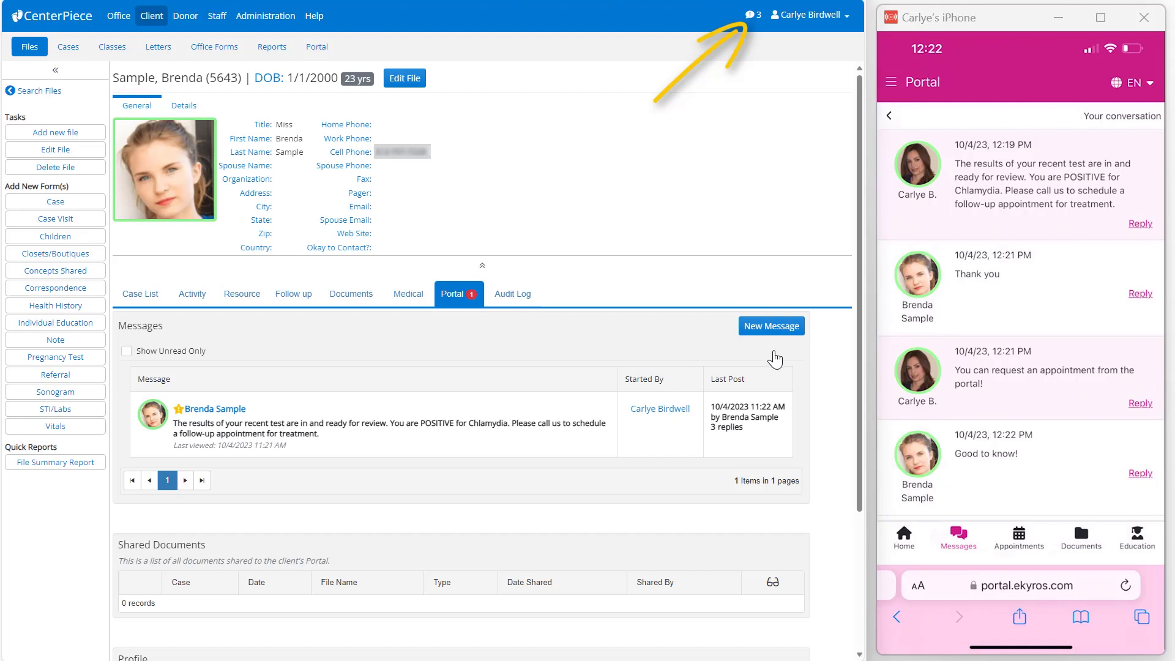
- Check the portal inbox for unread messages and view the test client's conversation from the full list
click(753, 23)
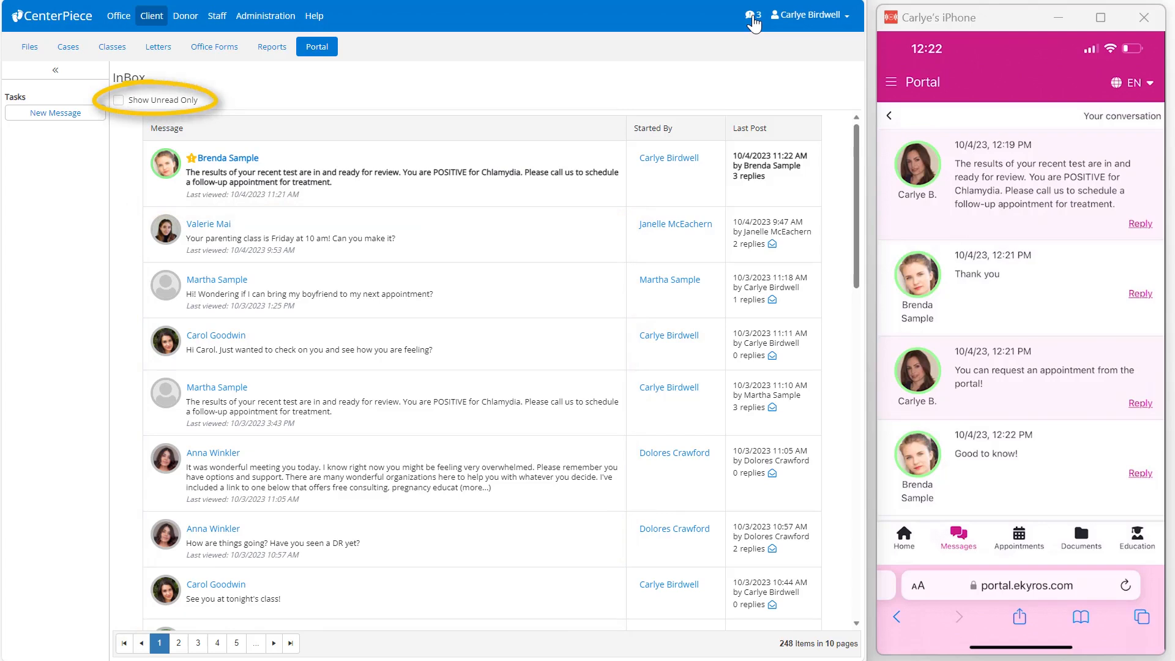
click(118, 100)
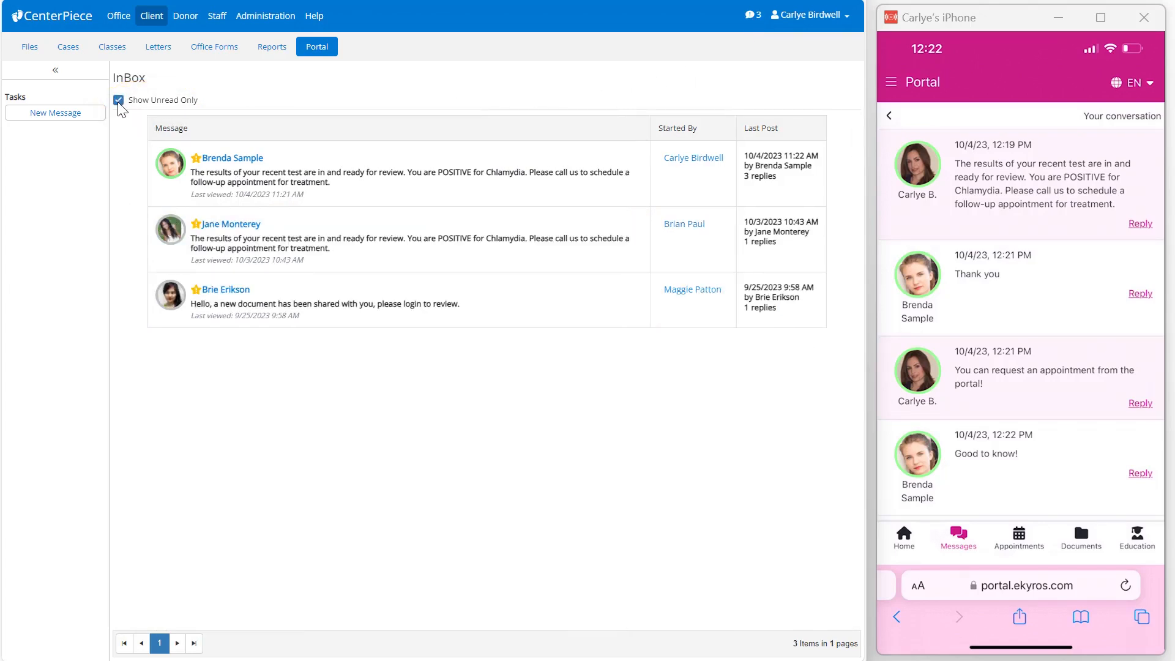
click(118, 101)
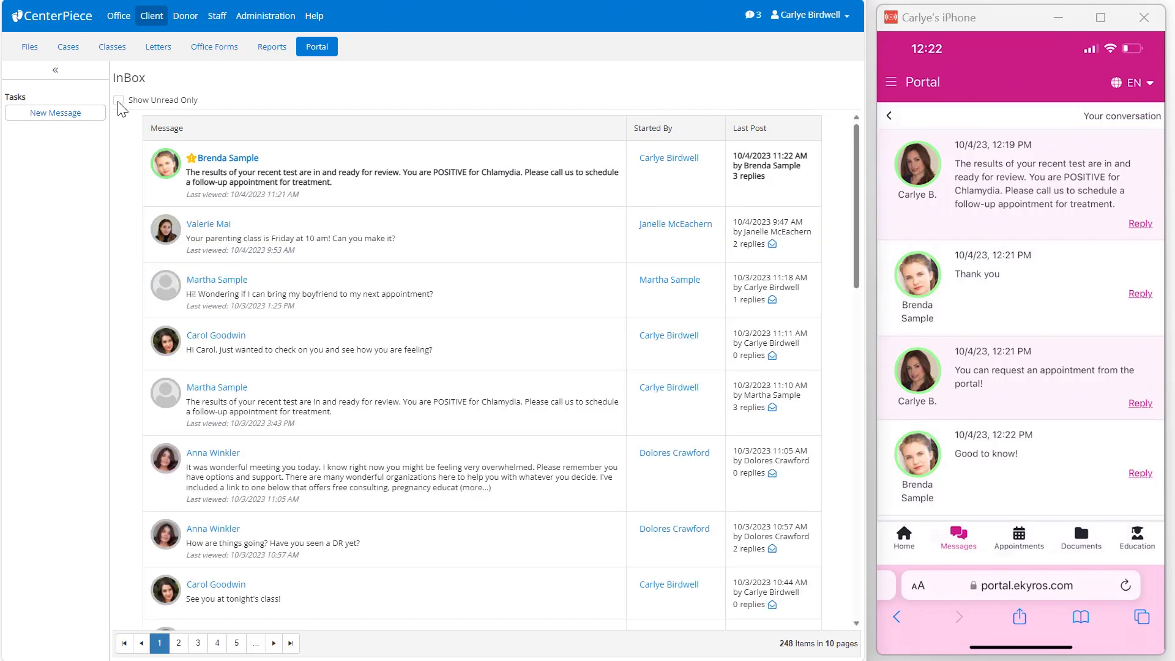
click(207, 159)
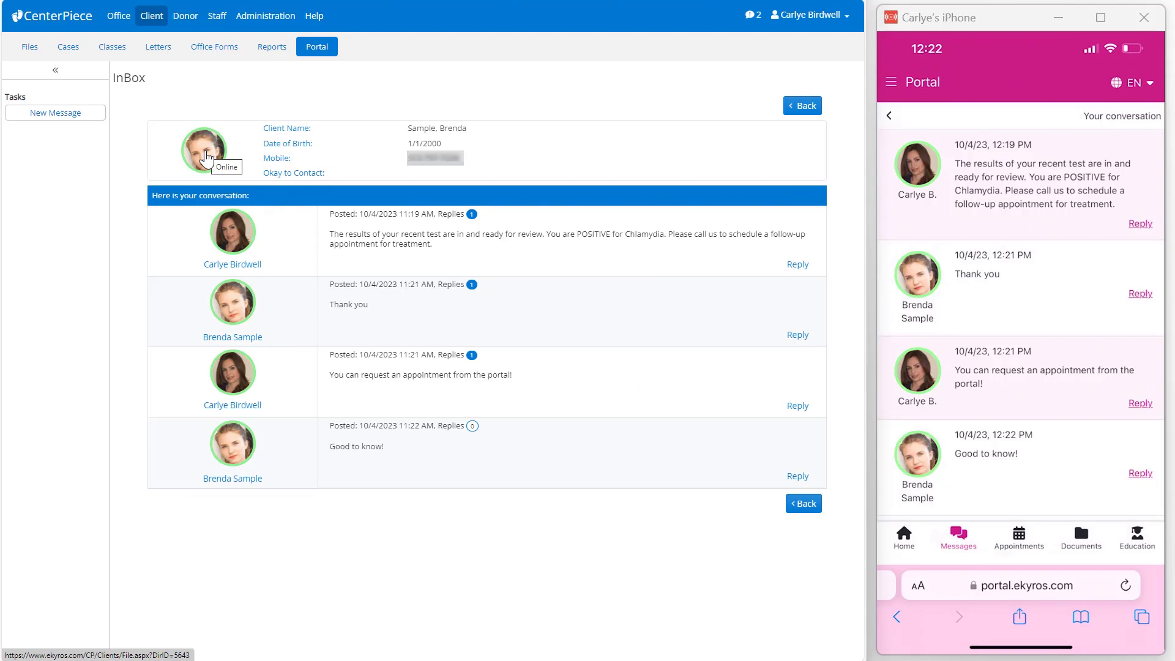
click(799, 110)
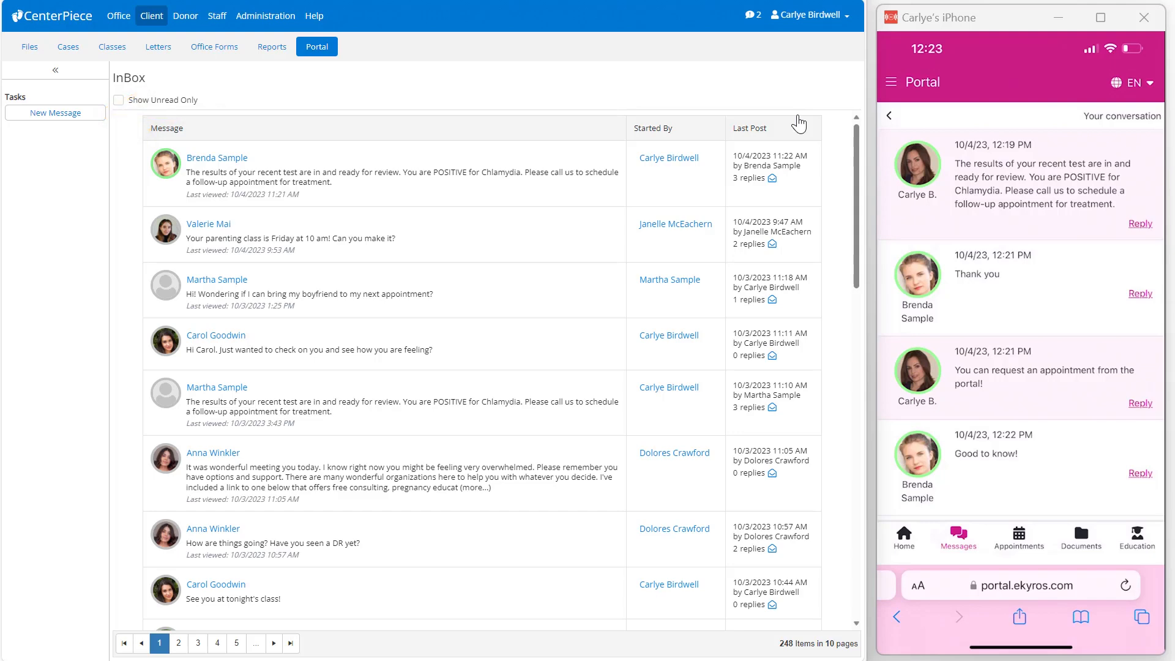
- Send the same test client a new message from the portal inbox reading "You are successfully registered for the pre-natal class!"
click(92, 113)
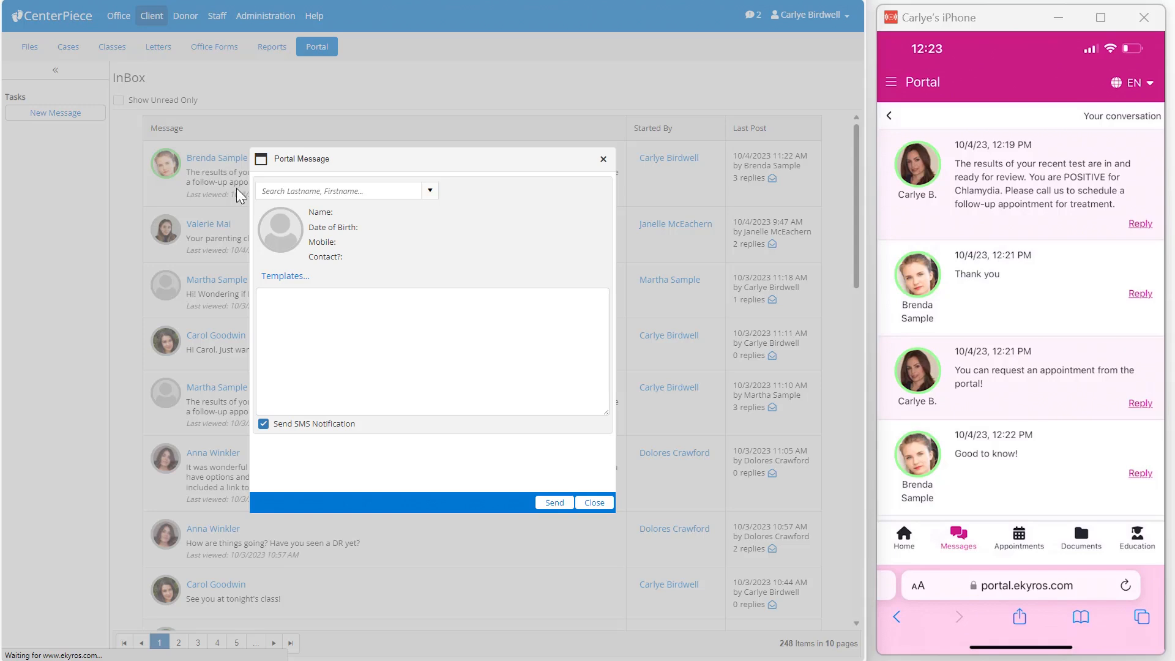
click(304, 191)
text(sample)
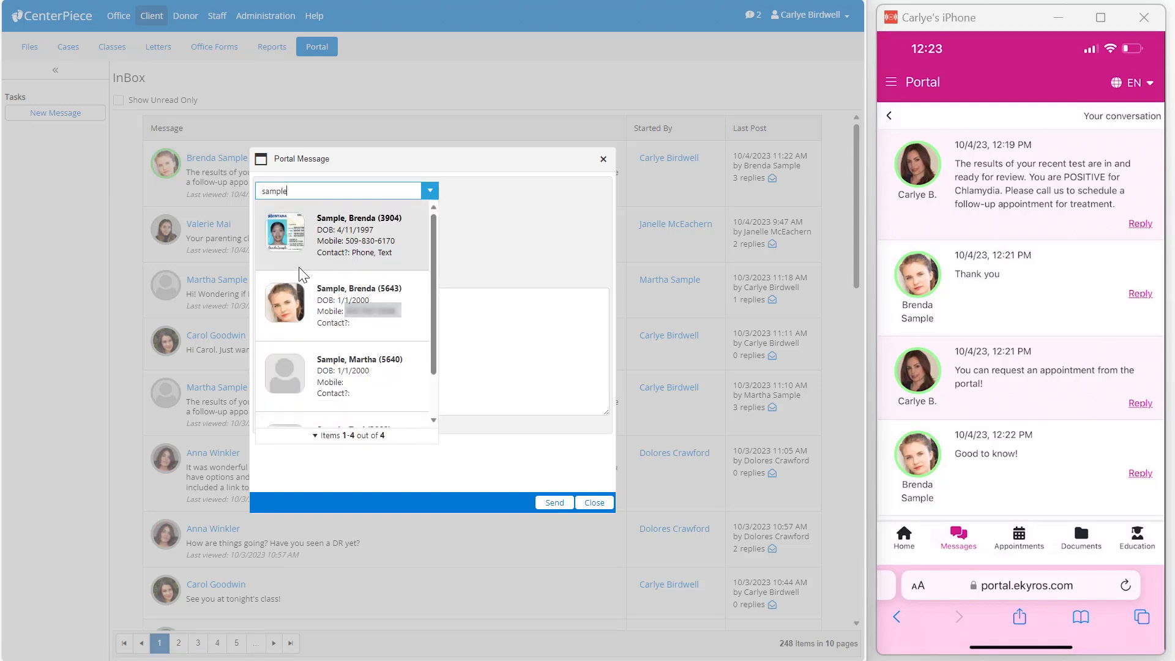
click(315, 300)
click(307, 310)
text(You)
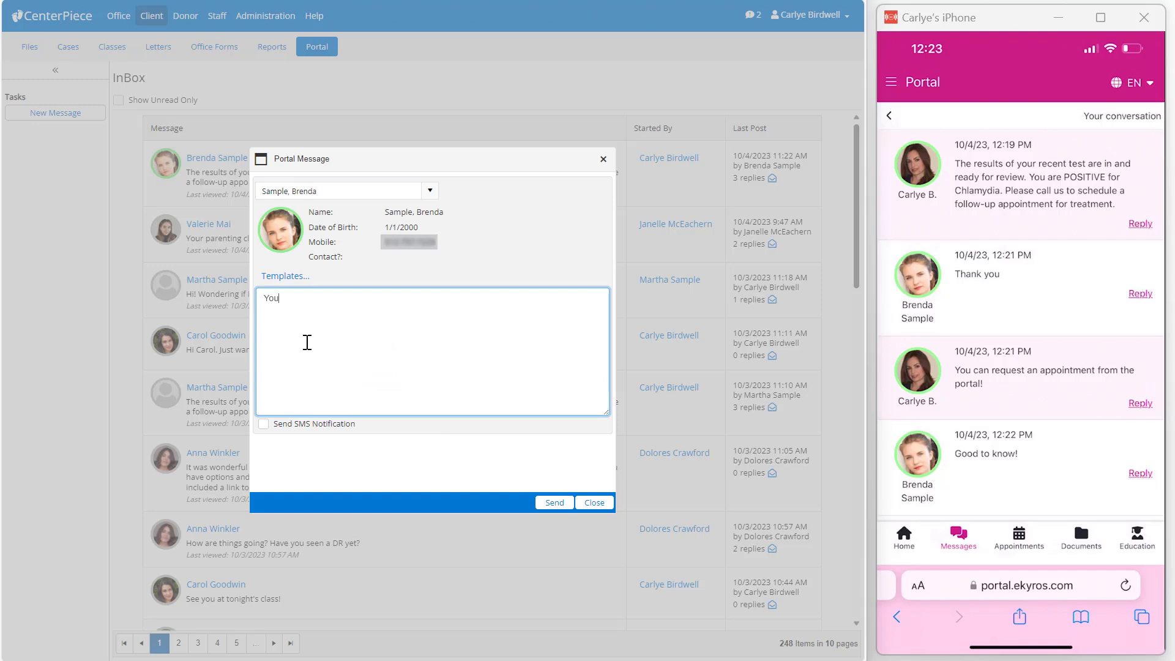
text( are successfully registered for the pre-natal class!)
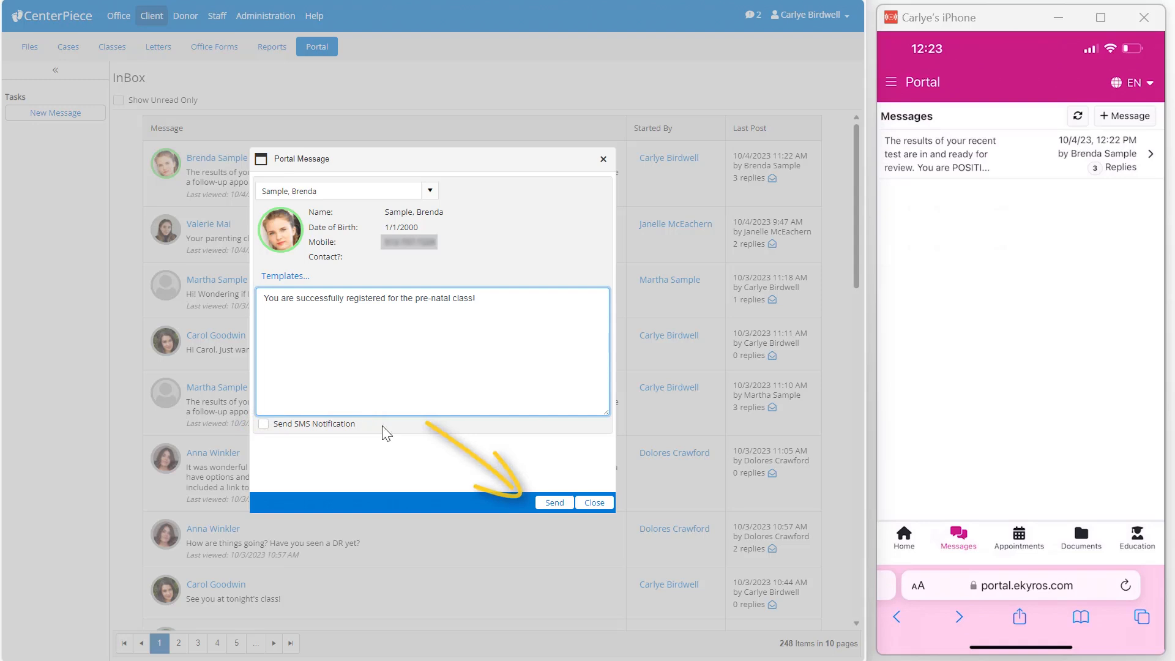
click(550, 502)
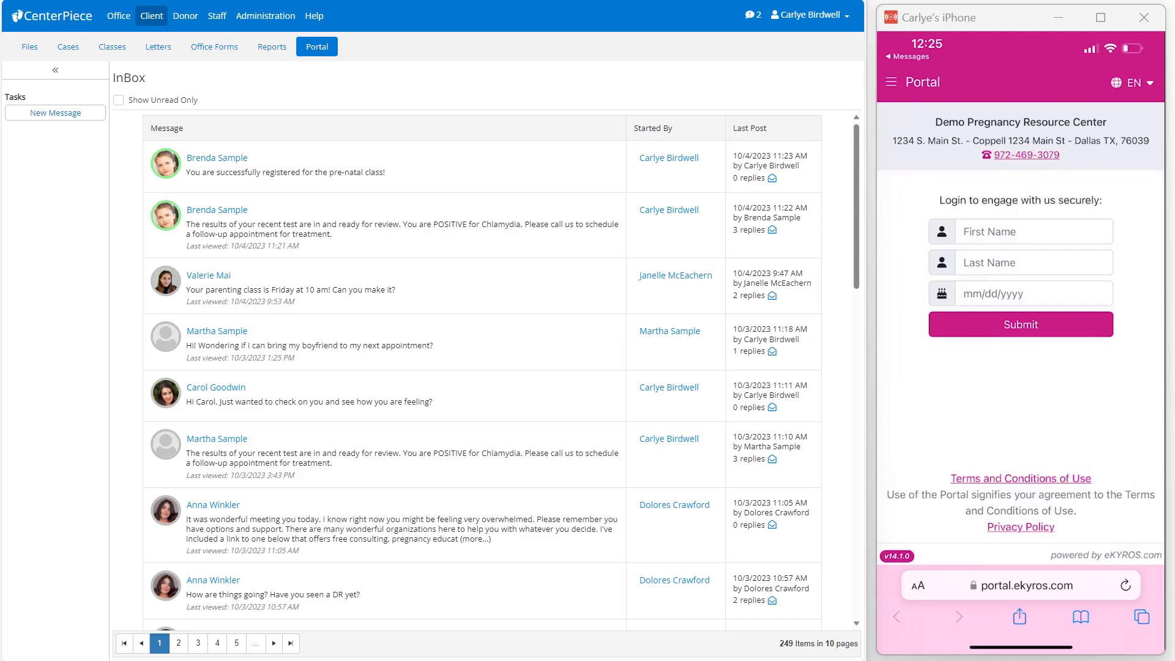
- Examine the center's portal registration settings in Administration and test the Portal Login link for the web site
click(275, 17)
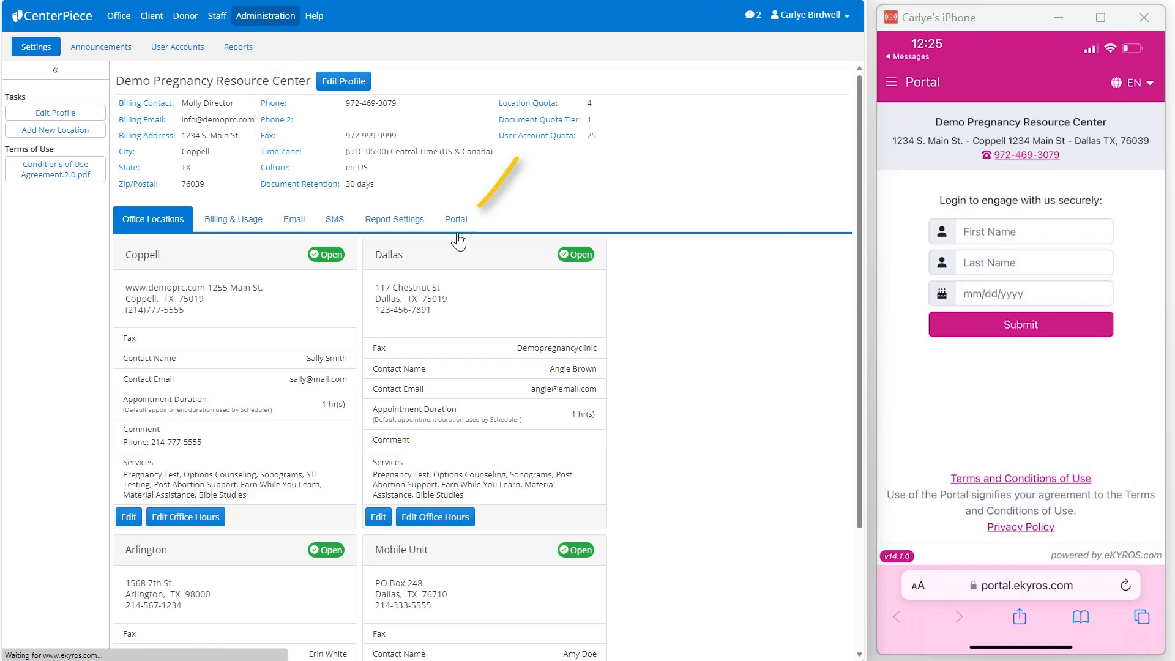
click(458, 227)
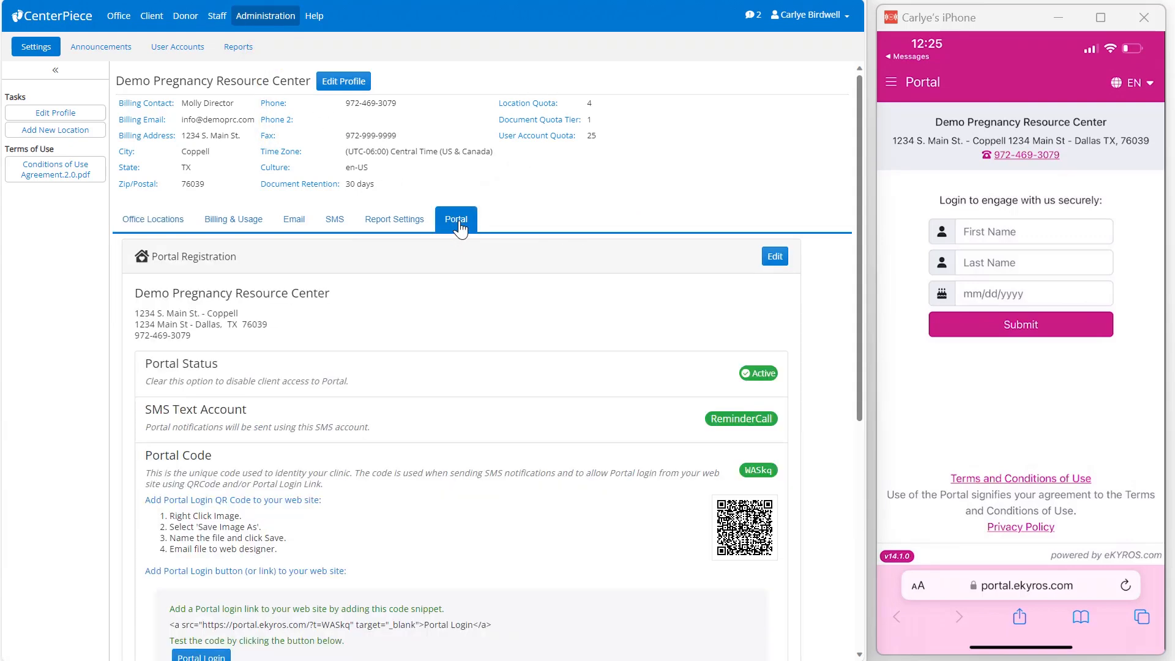
scroll(507, 366, down, 2)
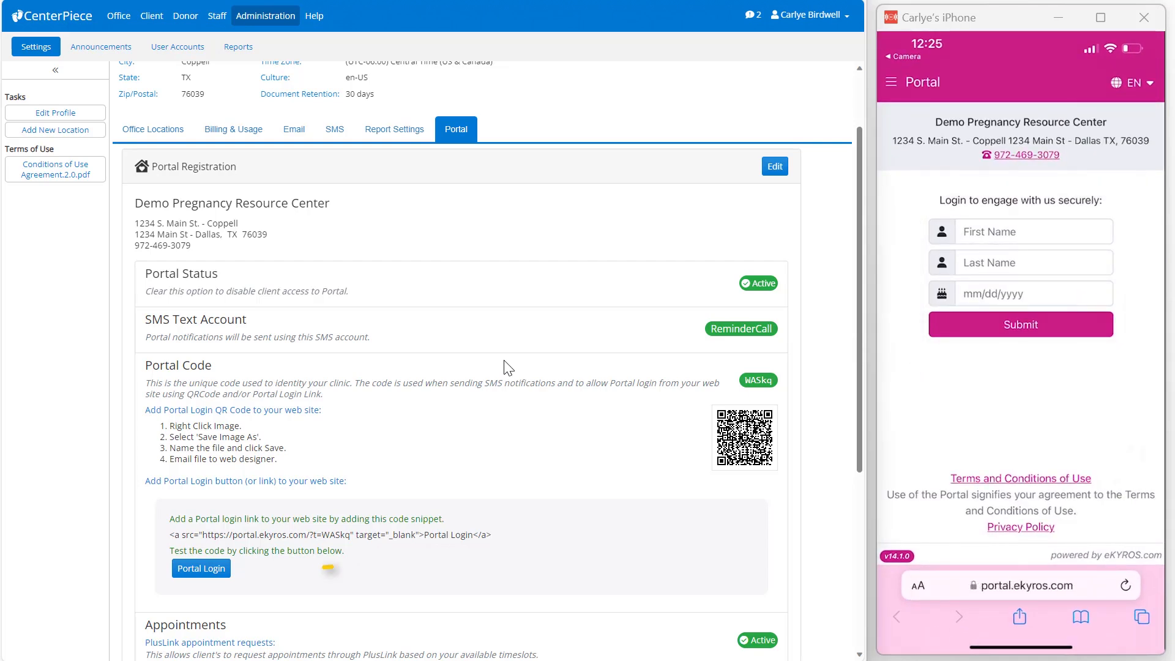
click(219, 575)
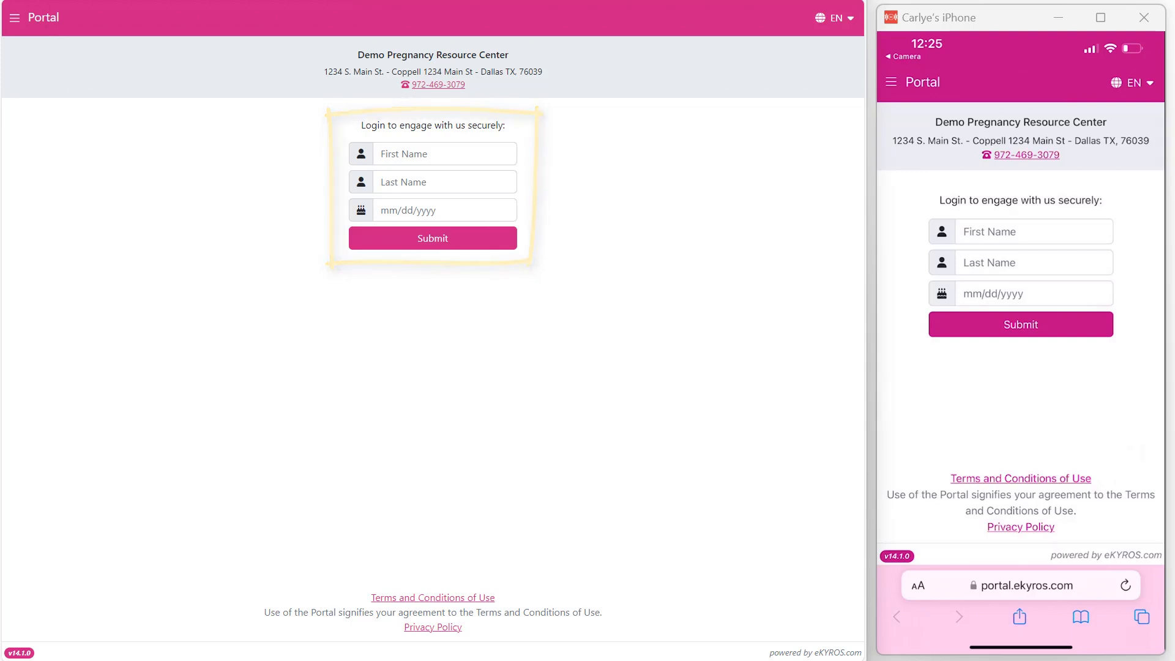
key(ctrl+w)
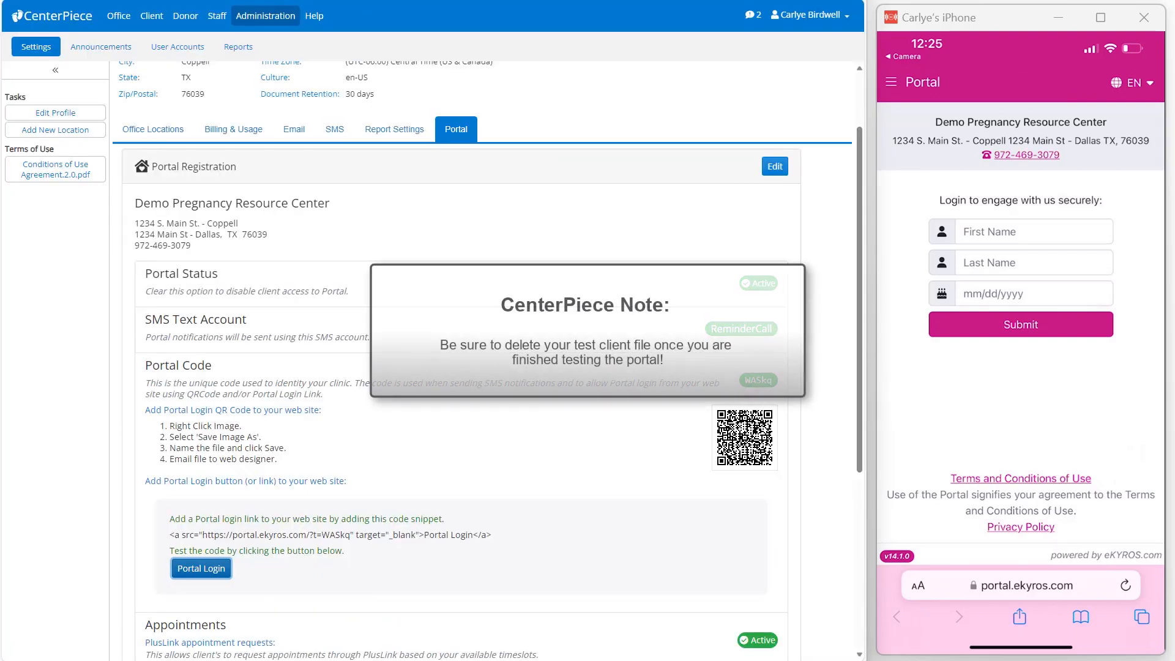